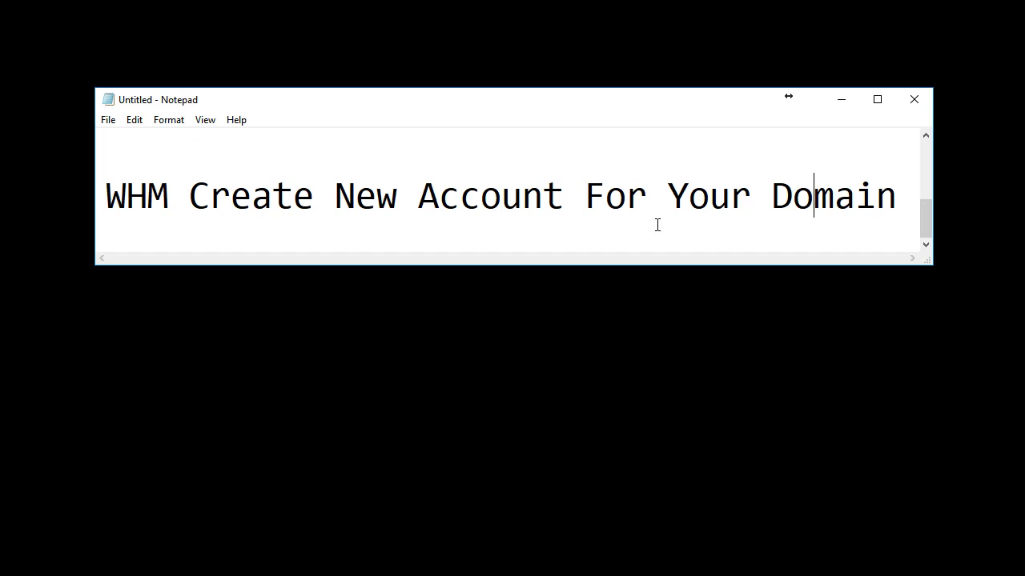
- Minimize the Notepad window and open the list of hosting accounts in WHM
left_click(842, 103)
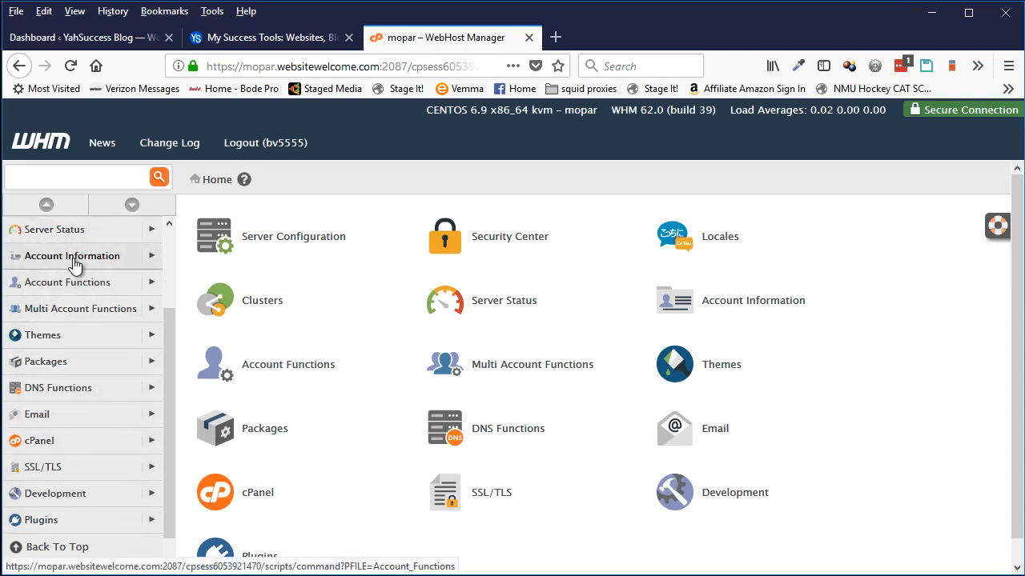
left_click(153, 261)
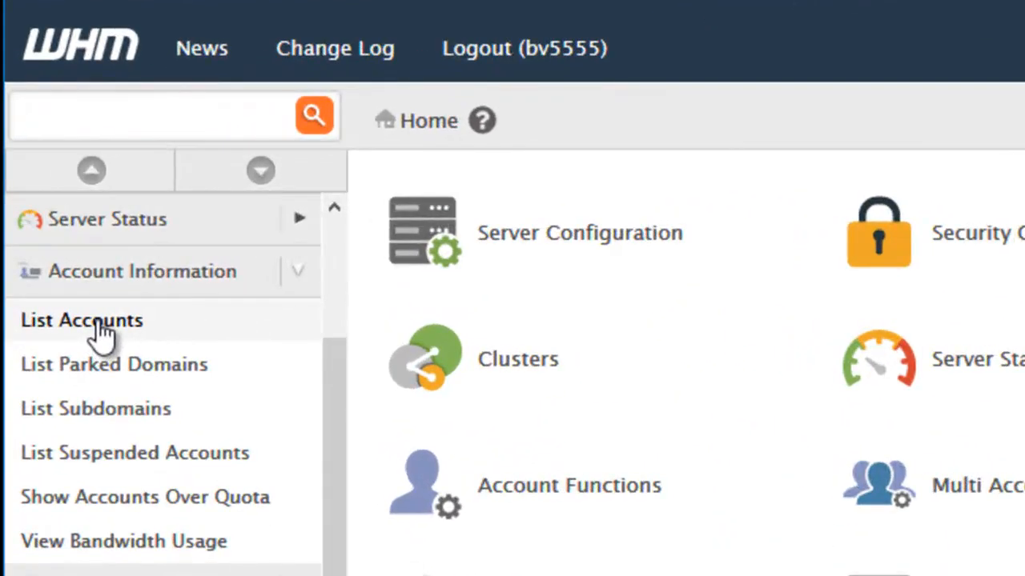
left_click(100, 326)
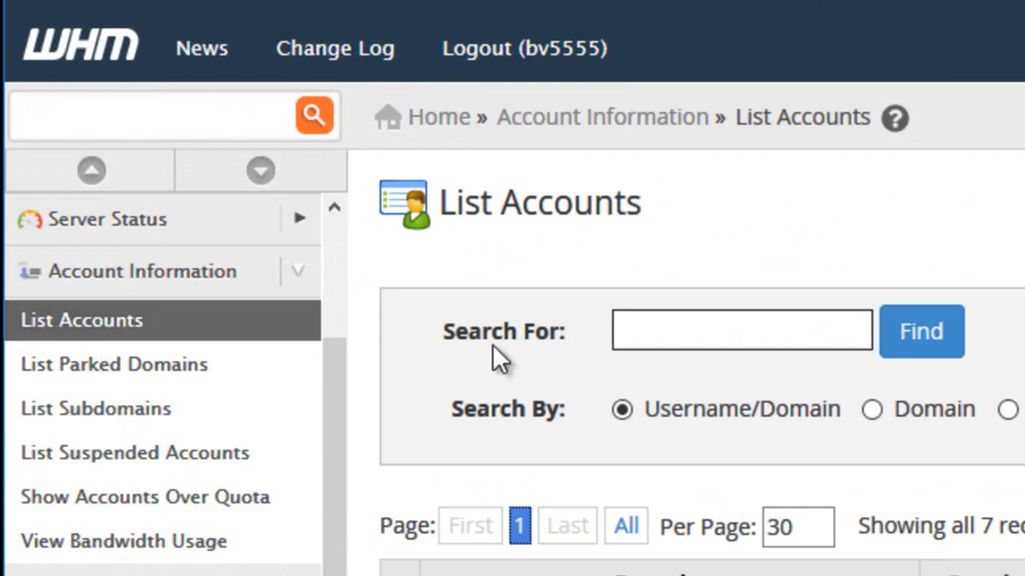
scroll(723, 440, "down", 3)
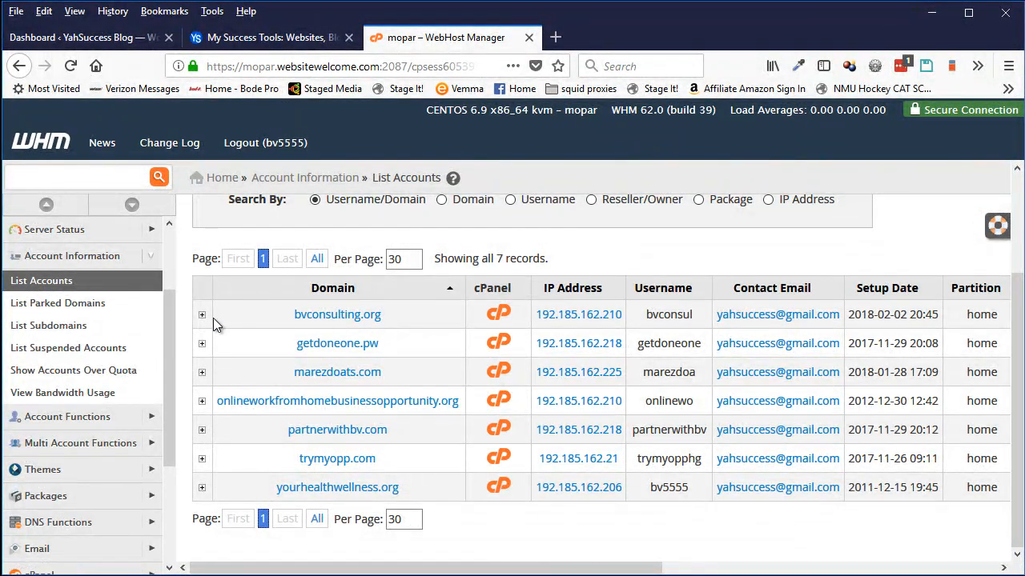
- Expand the bvconsulting.org account entry to view its password, contact email and account actions, then collapse it
left_click(203, 317)
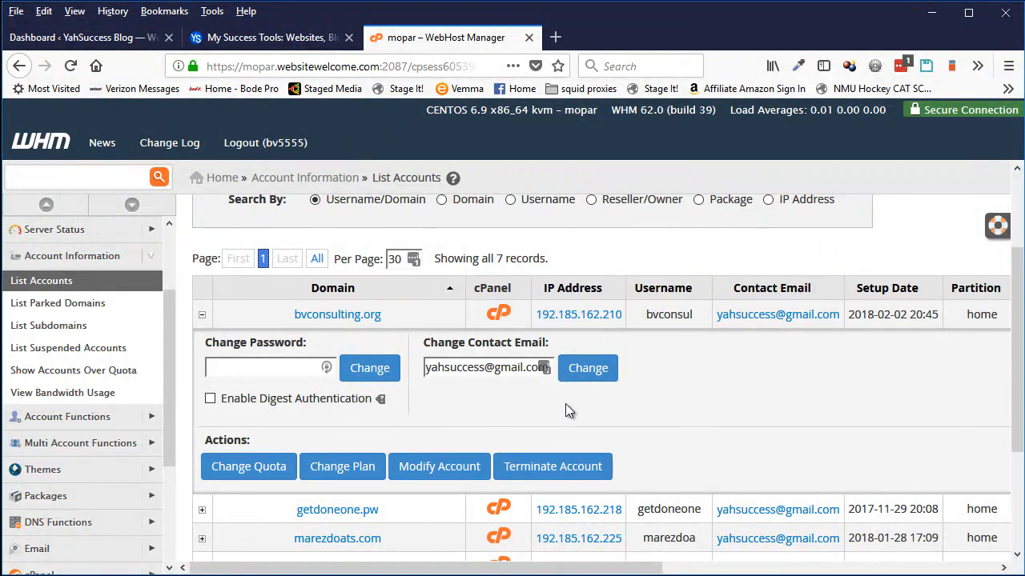
left_click(202, 315)
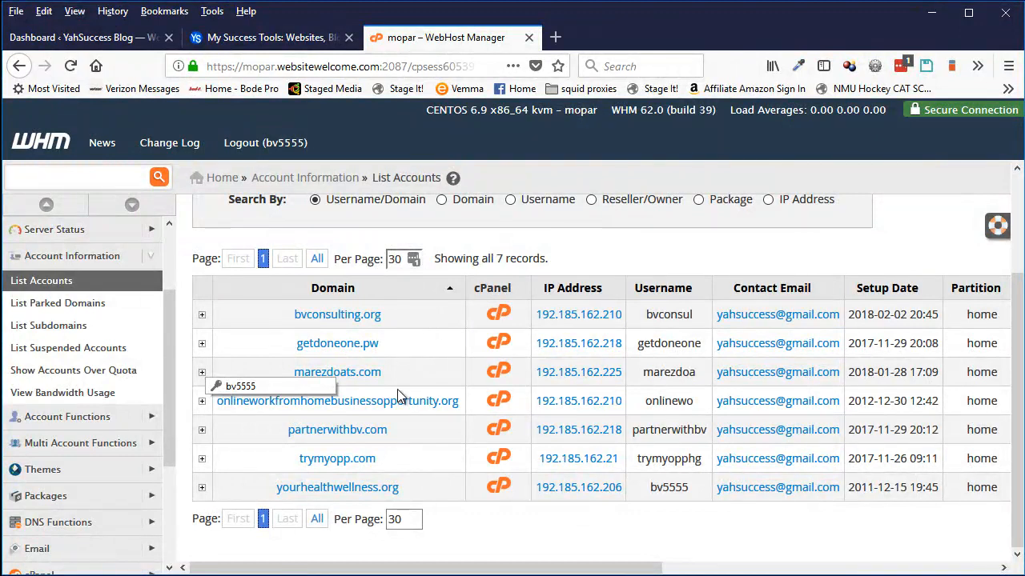
left_click(316, 265)
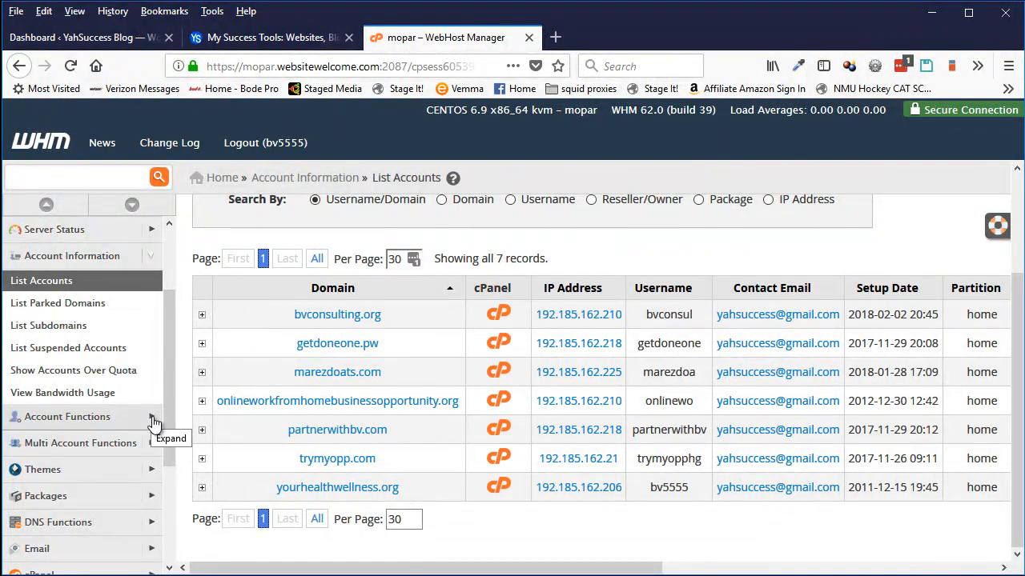
- Open the form for creating a new account and look over its Domain Information fields
left_click(152, 420)
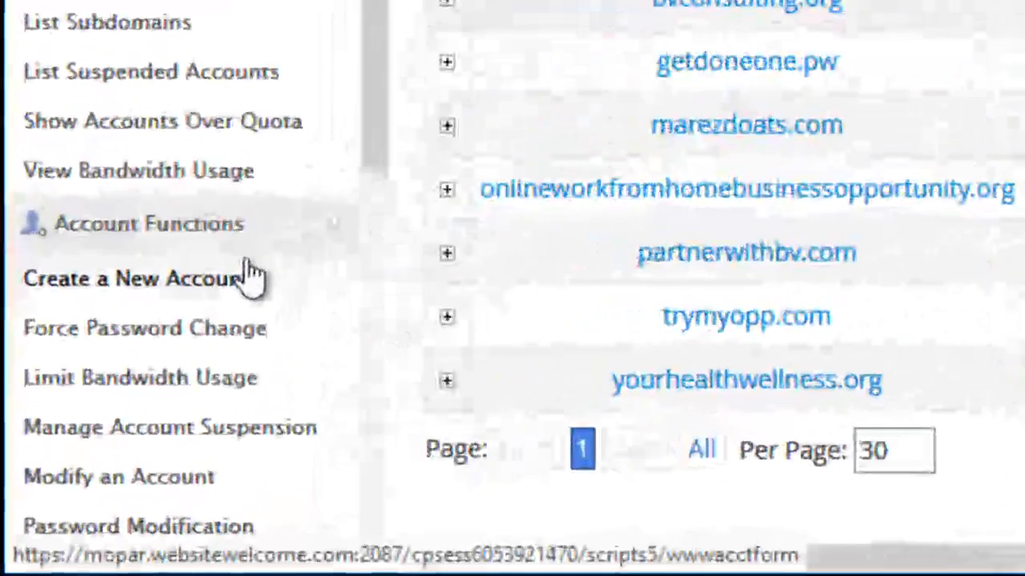
left_click(152, 285)
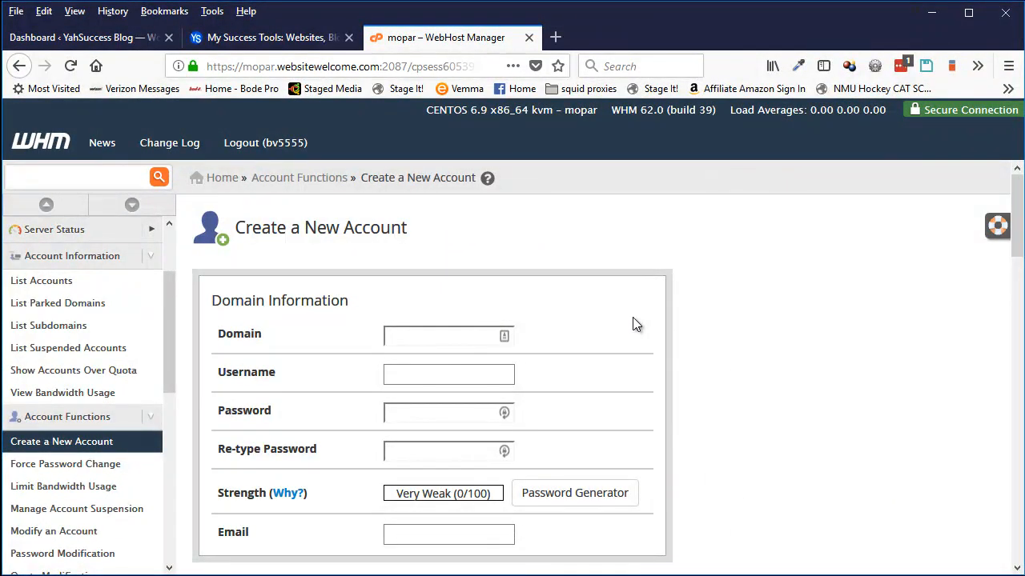
left_click(394, 335)
scroll(512, 368, "down", 5)
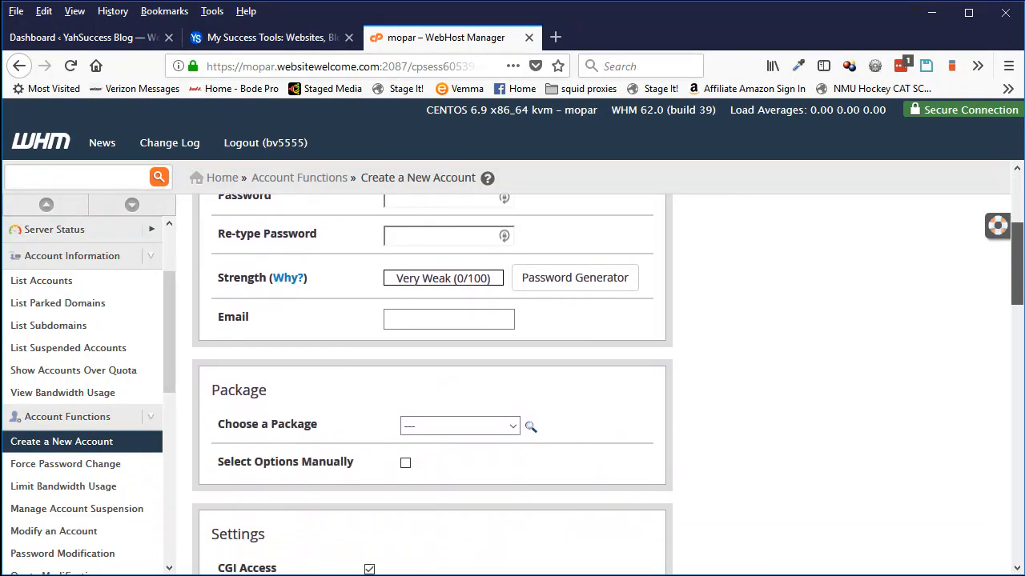
left_click_drag(1017, 283, 1017, 291)
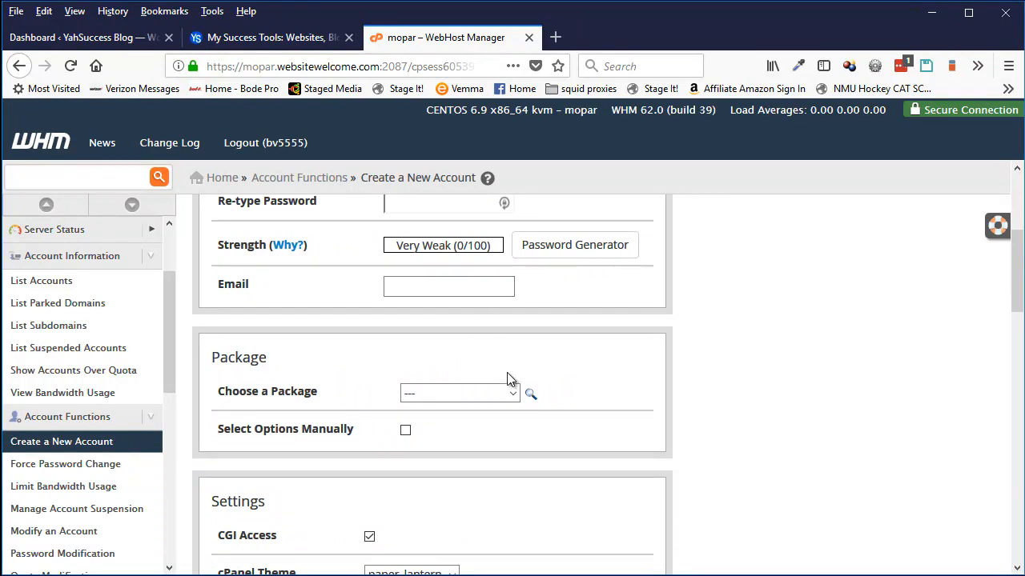
- Check the package selector and examine the manual resource options, leaving manual option selection turned off
left_click(512, 393)
left_click(516, 396)
left_click(406, 434)
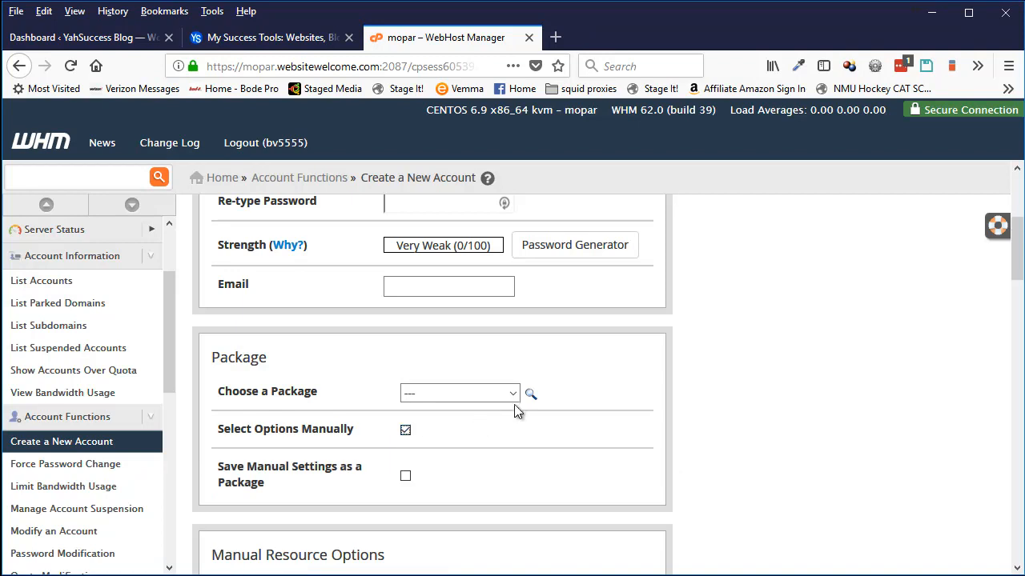
scroll(519, 410, "down", 3)
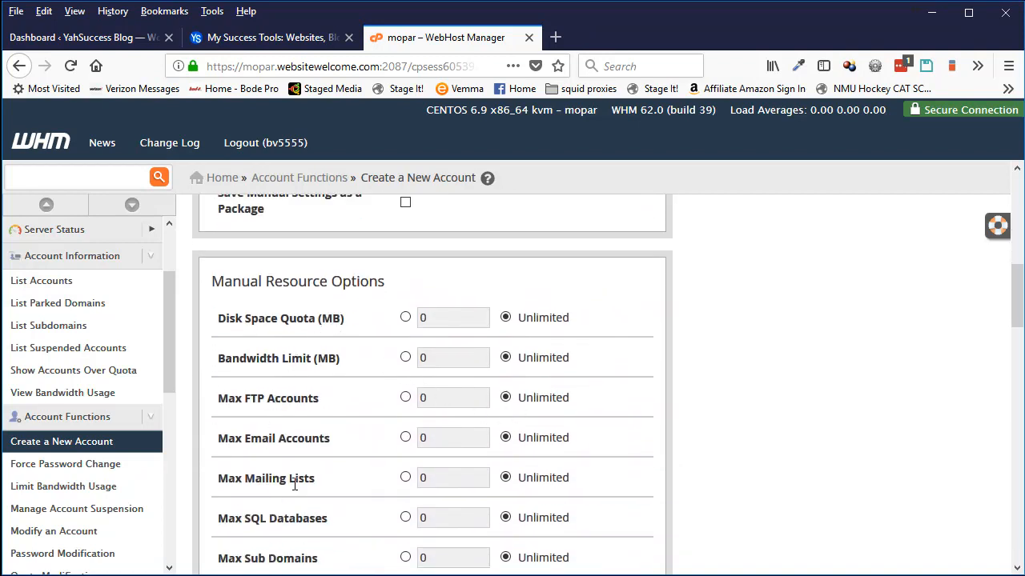
scroll(295, 485, "down", 1)
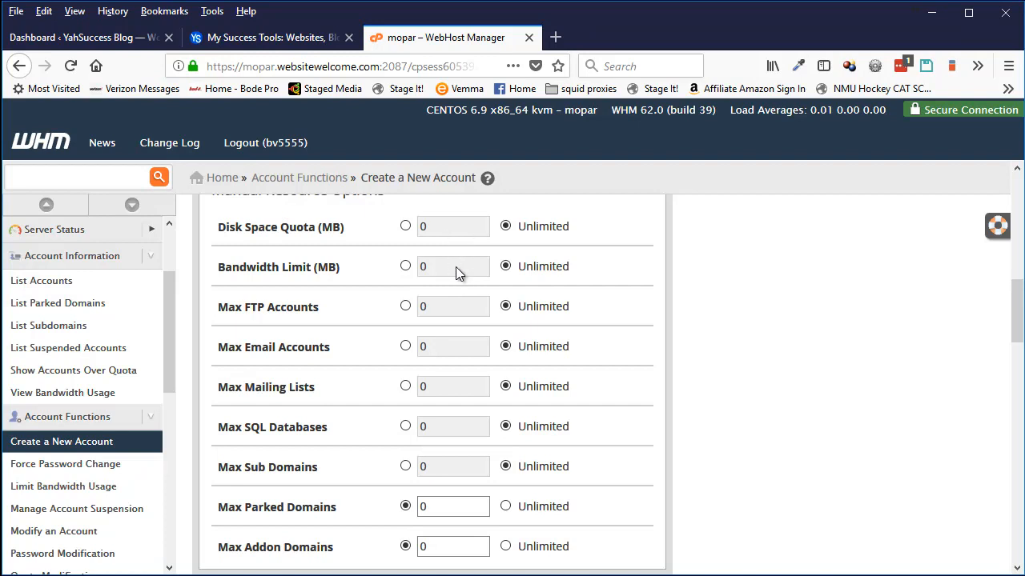
scroll(455, 278, "up", 3)
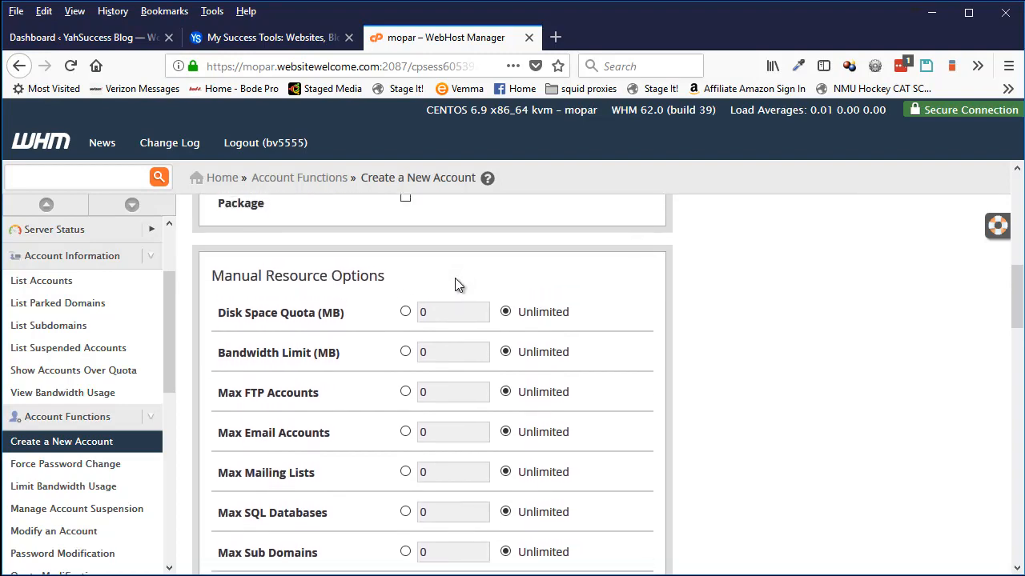
left_click(405, 248)
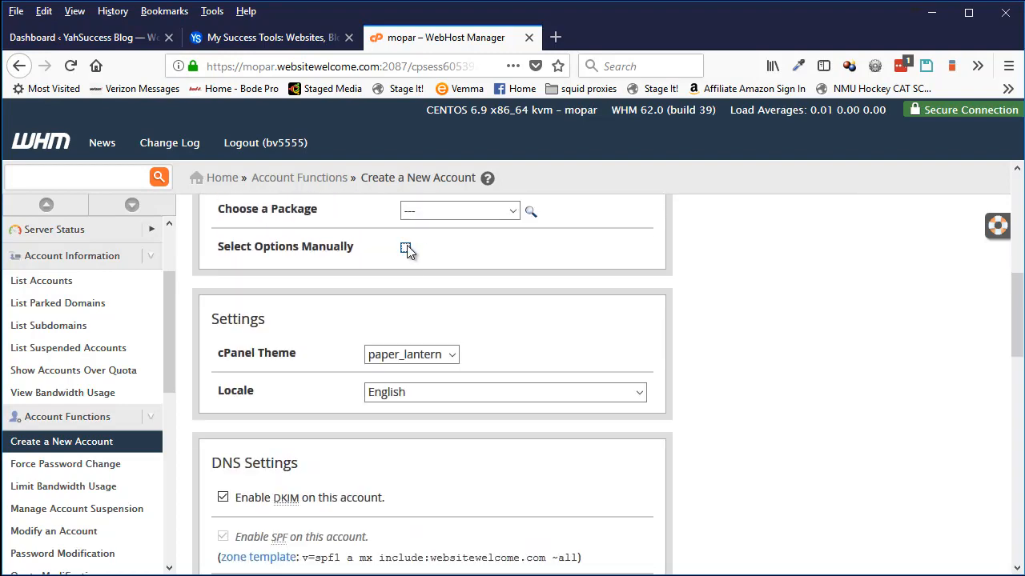
- Review the new account form's DNS settings, nameservers and mail routing settings down to account creation
scroll(491, 351, "down", 4)
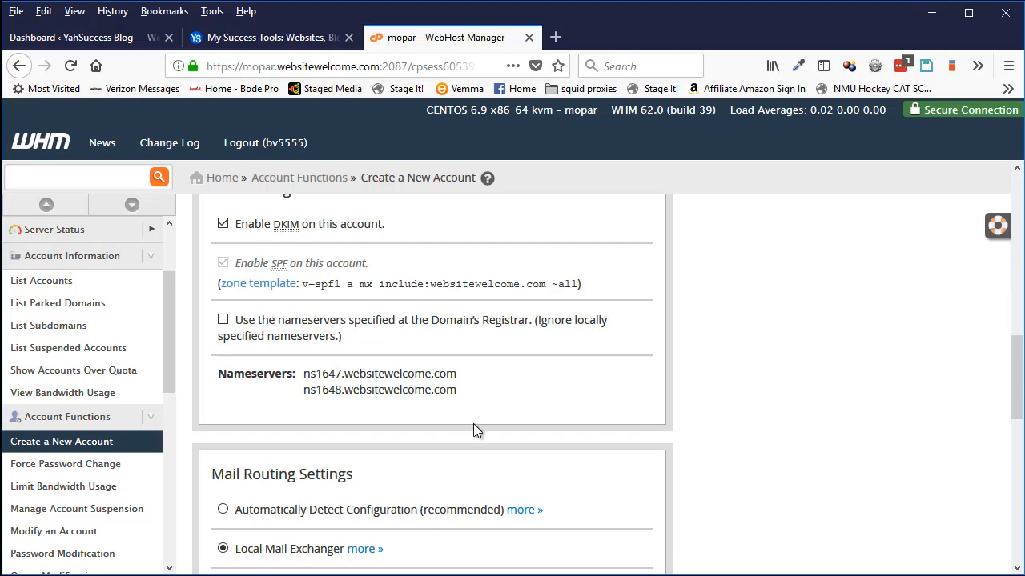
scroll(497, 422, "down", 3)
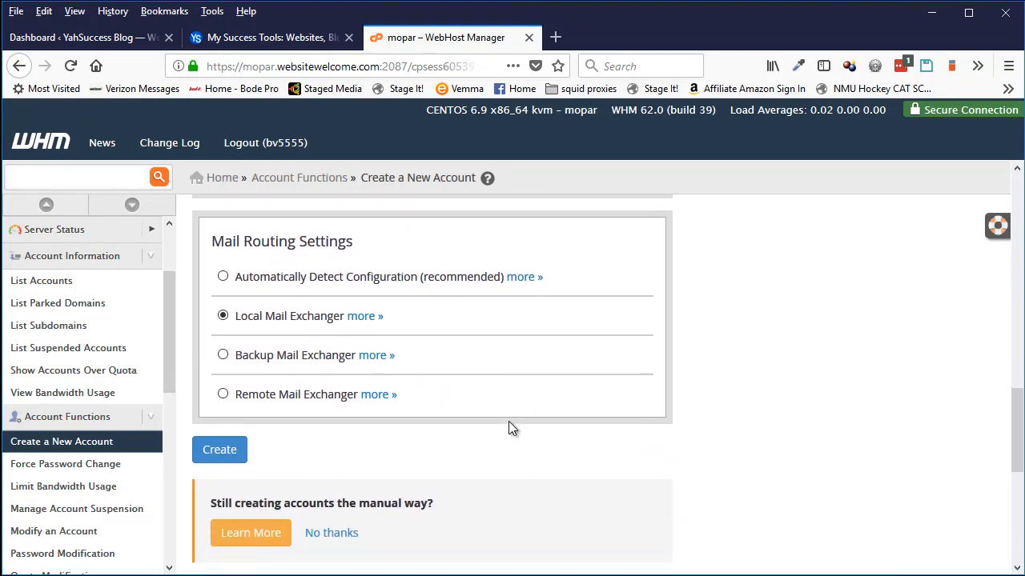
scroll(513, 428, "down", 2)
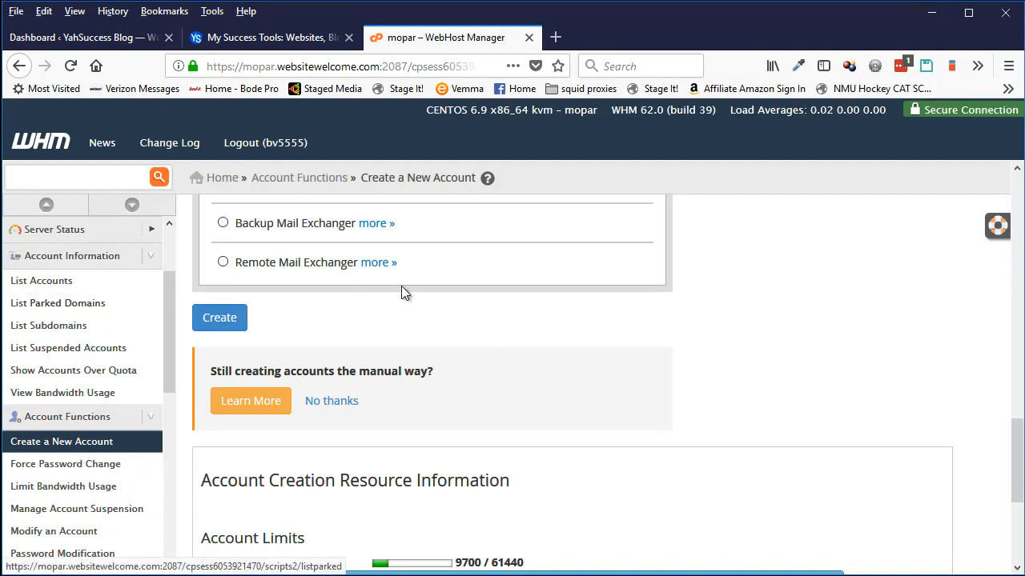
- Return to the account list, open the cPanel for bvconsulting.org and view the accounts available for switching
left_click(33, 291)
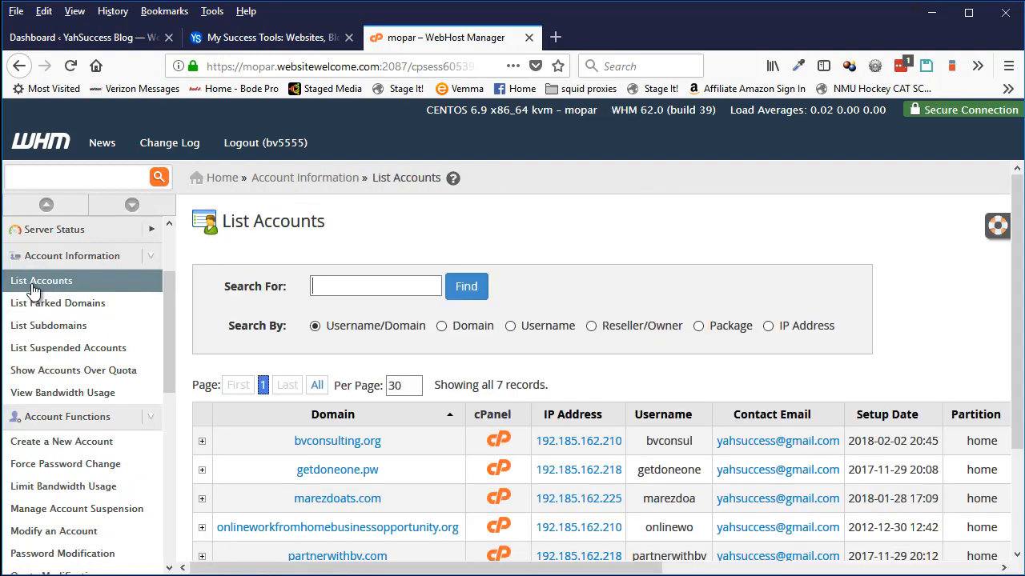
scroll(293, 449, "down", 2)
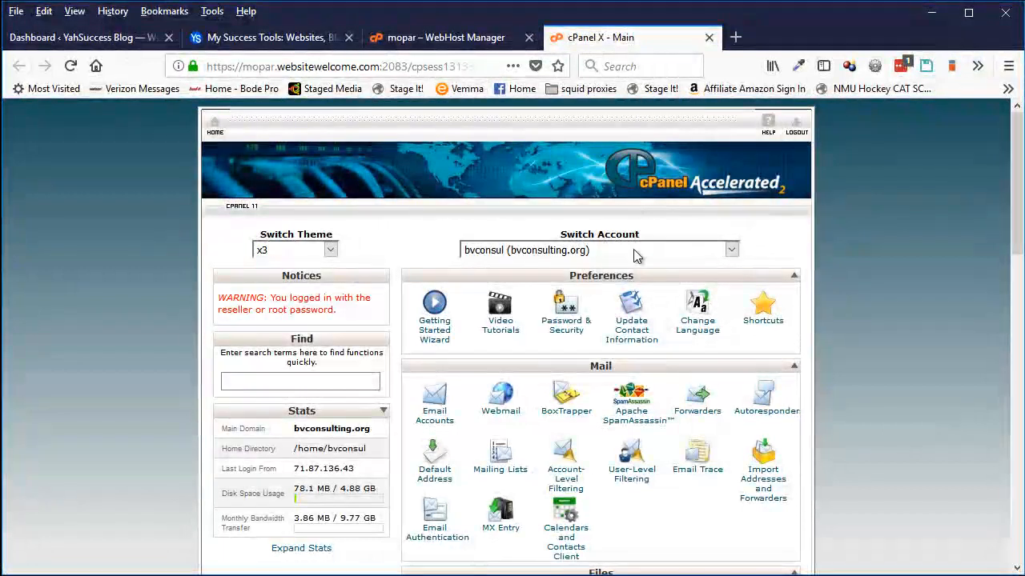
left_click(733, 250)
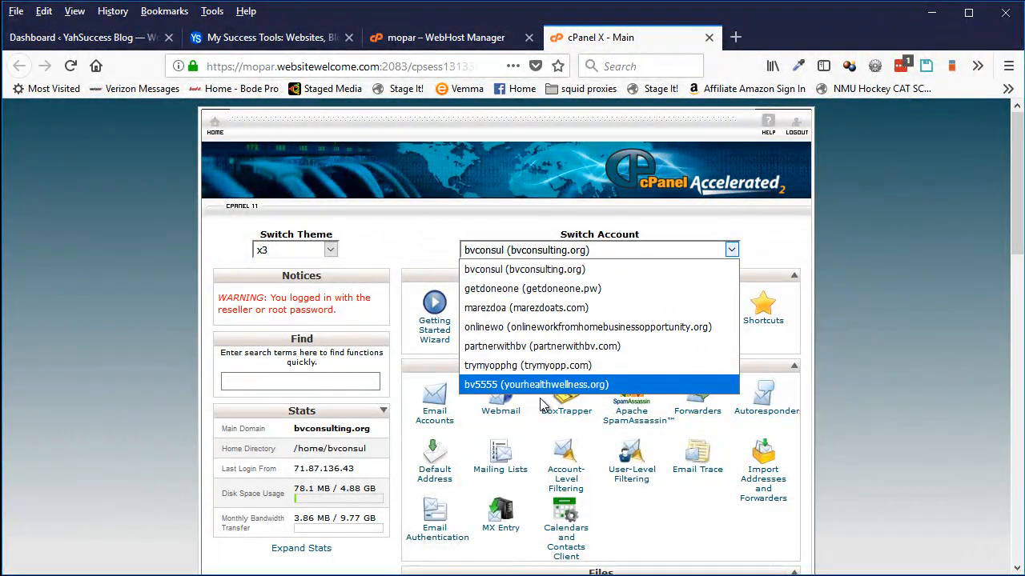
left_click(427, 255)
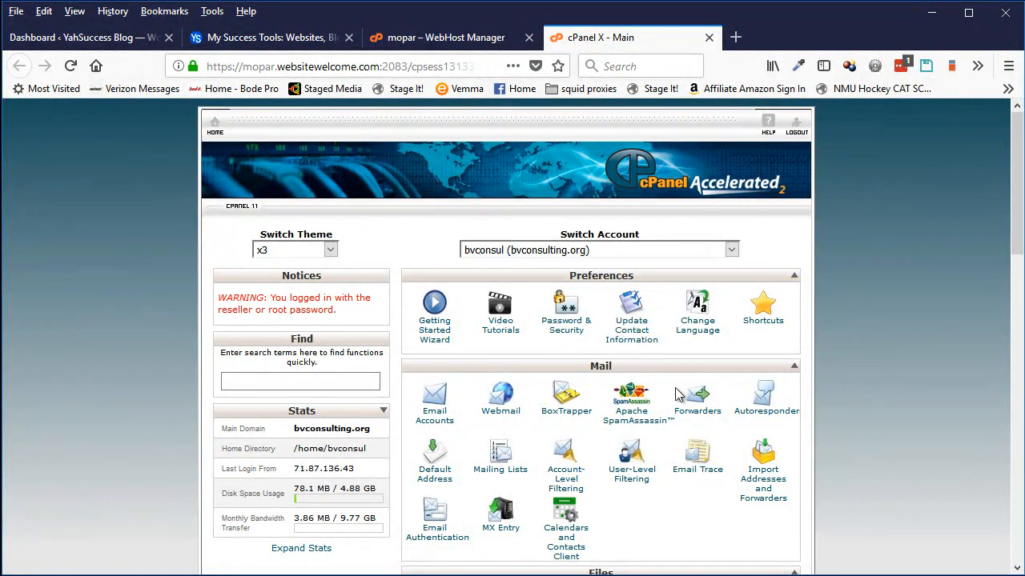
- Open QuickInstall from the cPanel's Software and Services section, look over its marketplace page and close it
scroll(675, 394, "down", 5)
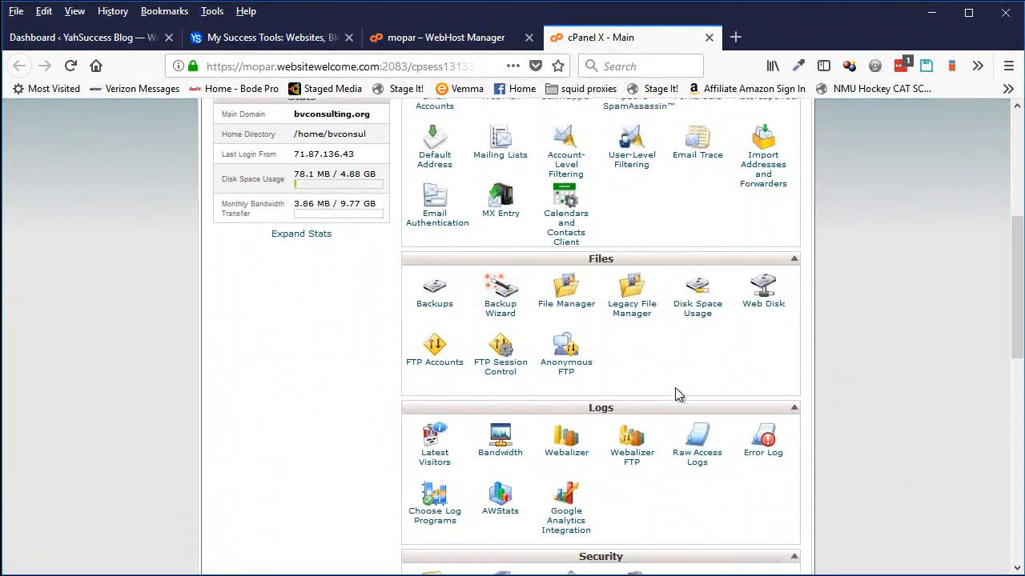
scroll(675, 394, "down", 10)
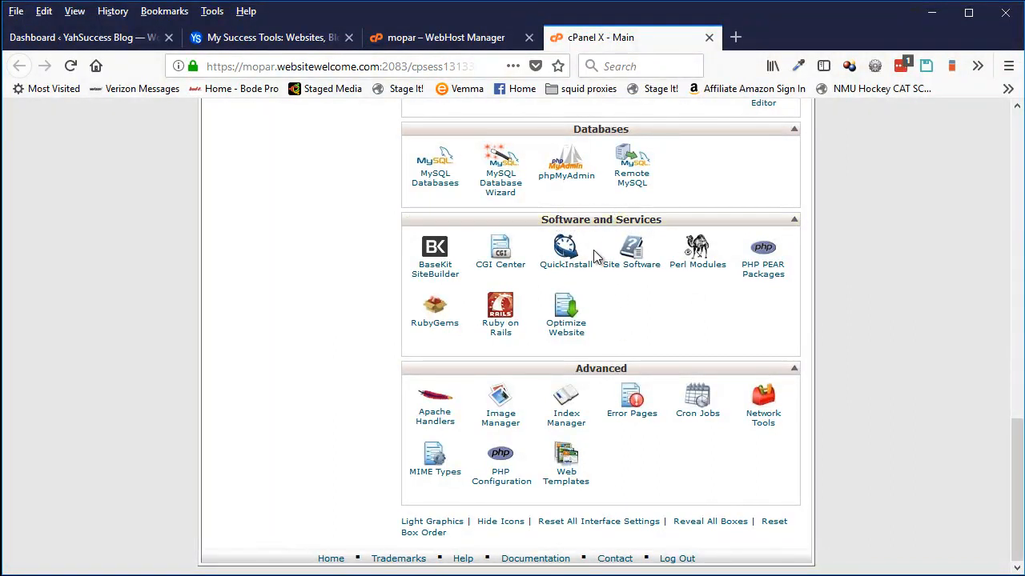
left_click(566, 264)
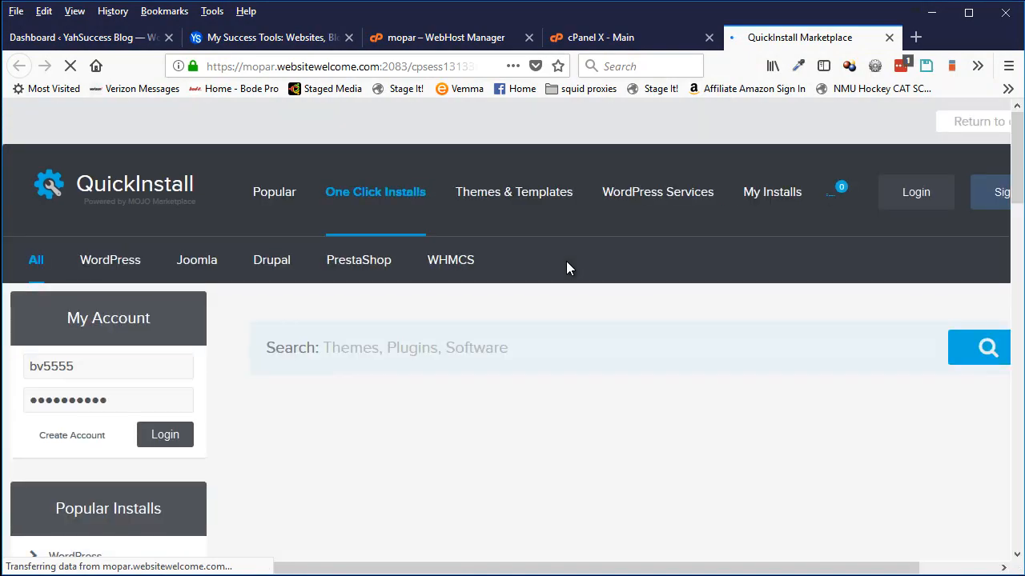
scroll(563, 406, "down", 4)
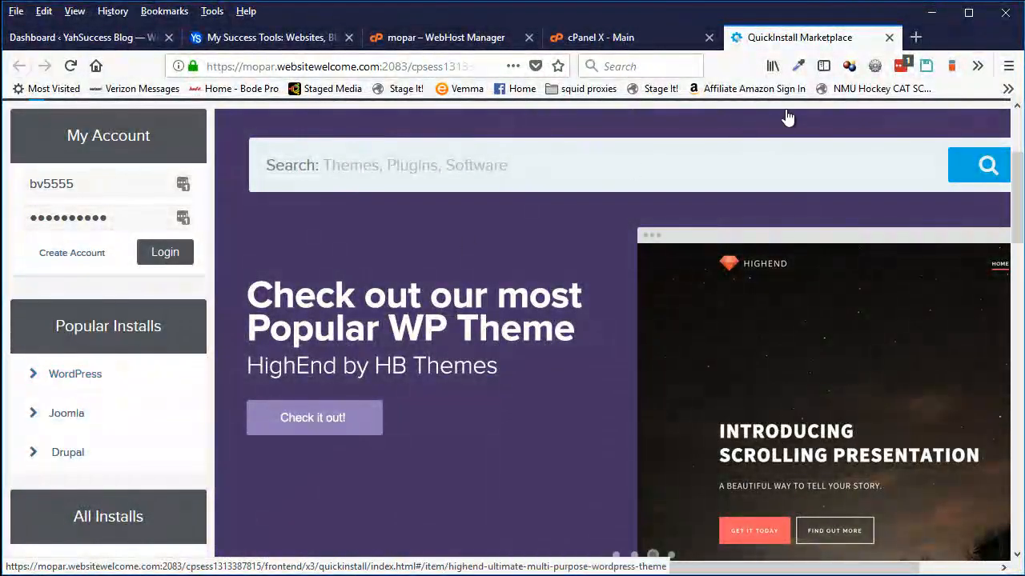
left_click(889, 37)
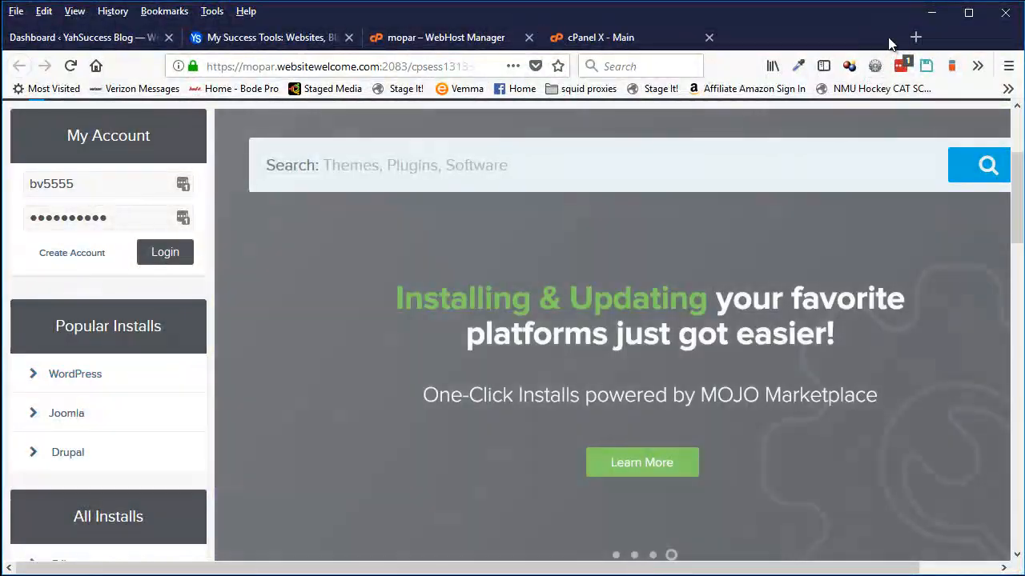